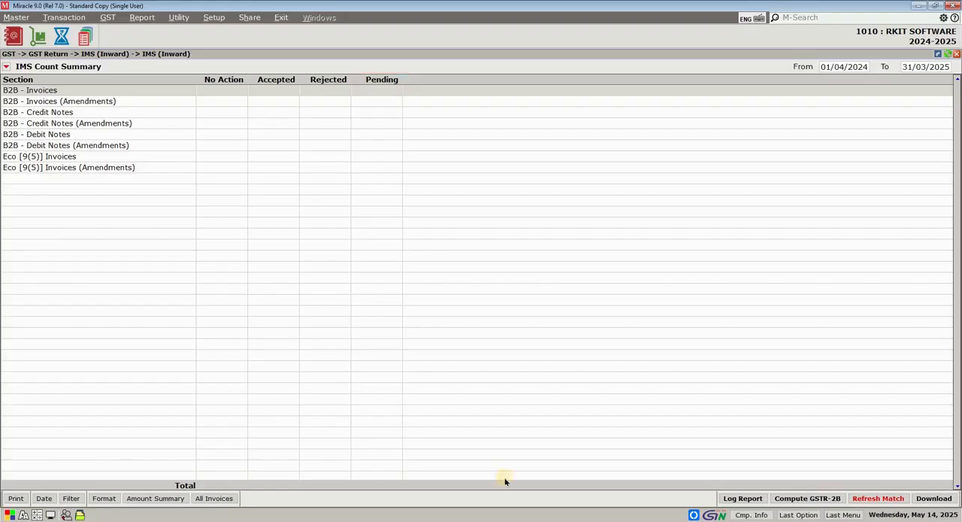
- Download the IMS data from the GST portal, logging in with the username, account password and captcha characters
{"action": "left_click", "coordinate": [941, 500]}
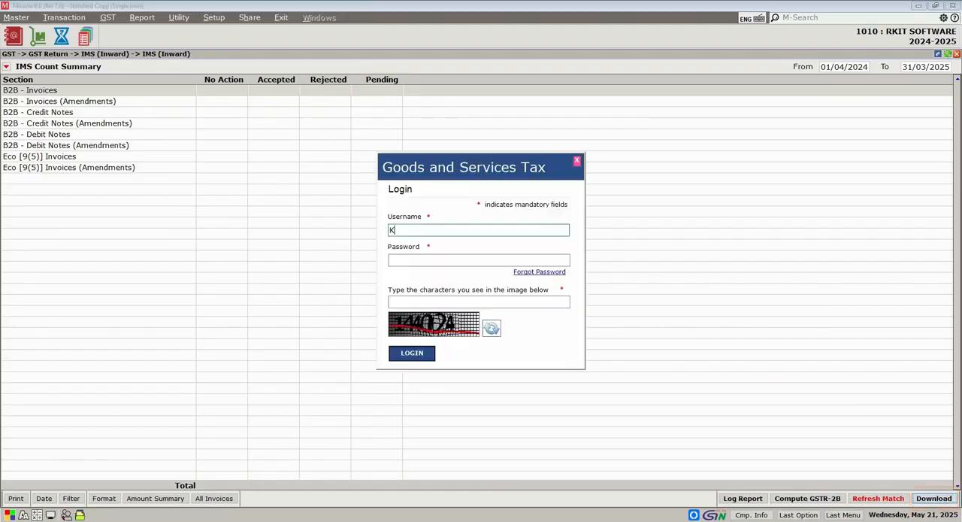
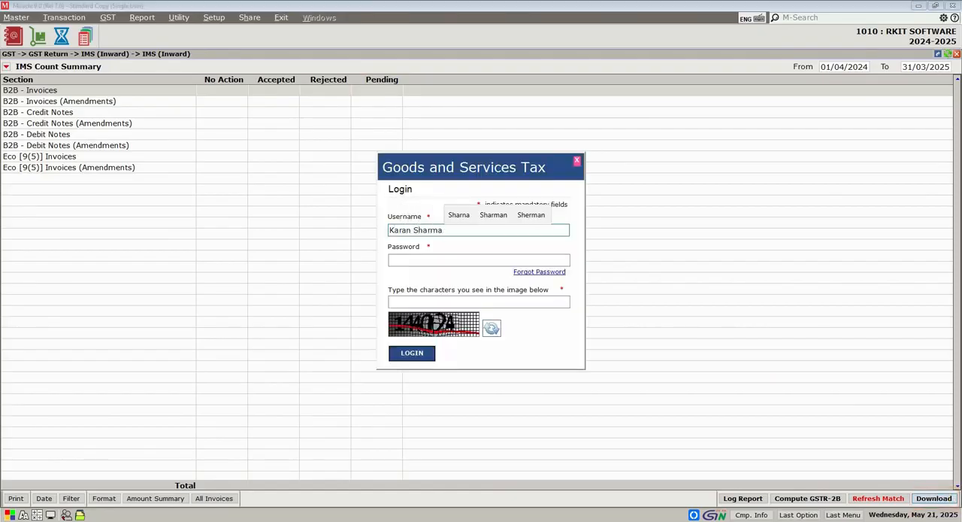
{"action": "key", "text": "Tab"}
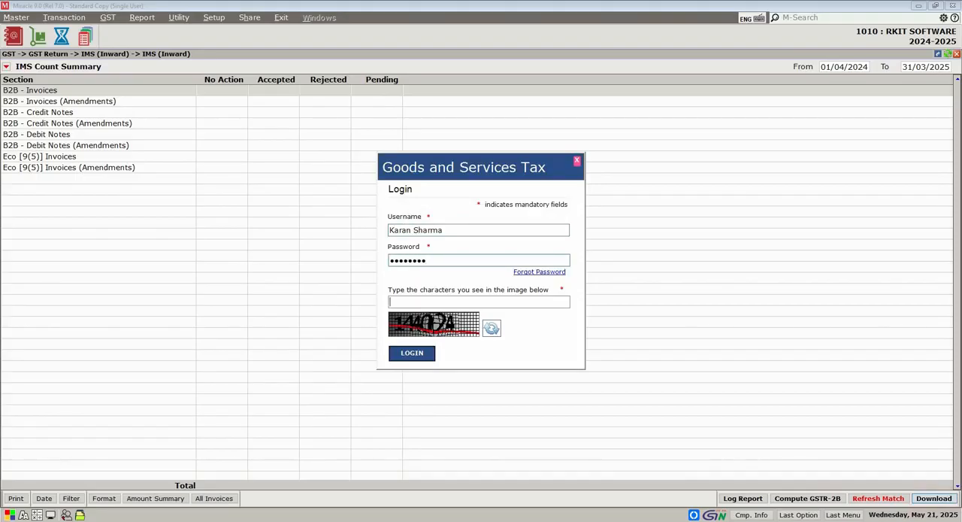
{"action": "type", "text": "352160"}
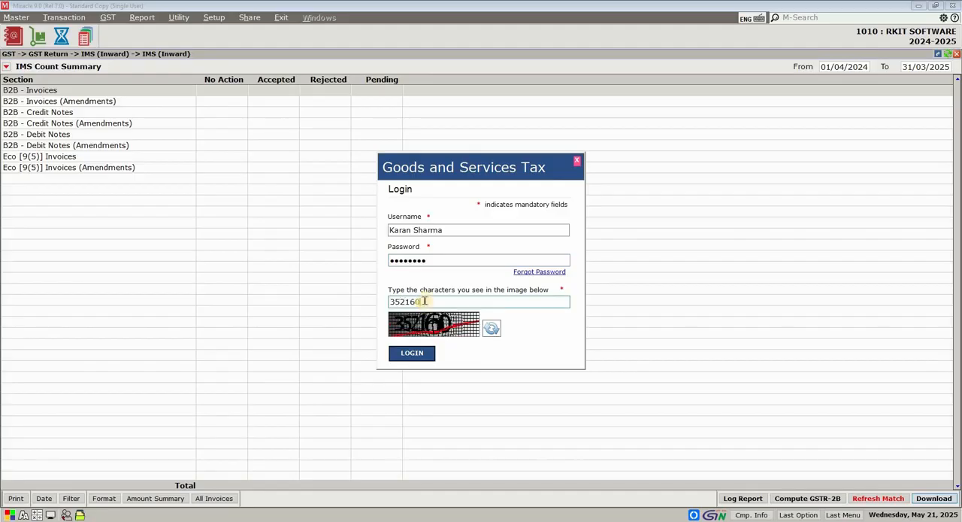
{"action": "left_click", "coordinate": [413, 353]}
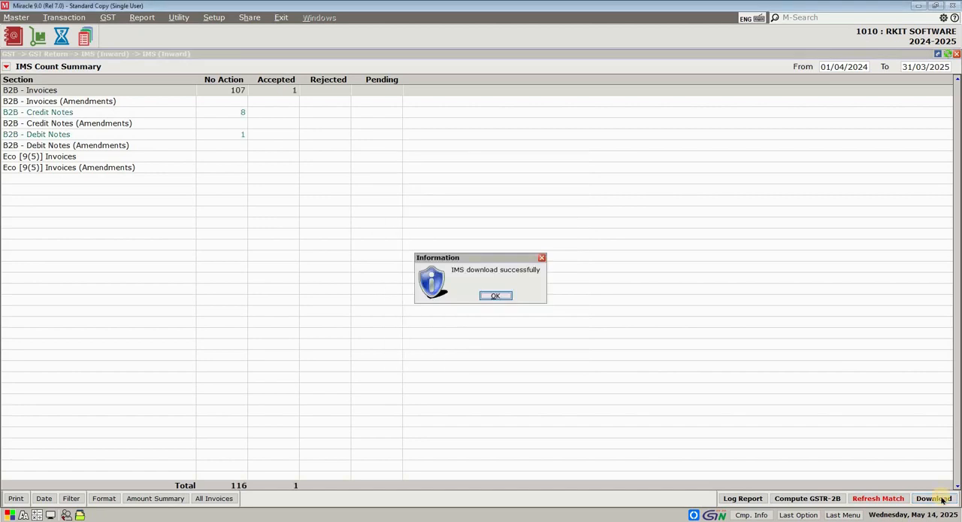
{"action": "left_click", "coordinate": [496, 295]}
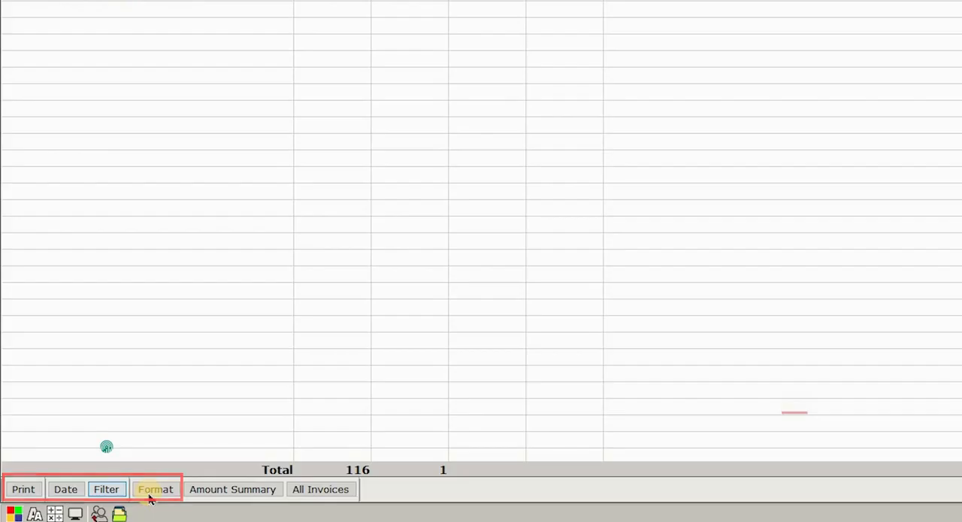
- View the IMS amount summary and return to the IMS count summary
{"action": "left_click", "coordinate": [250, 497]}
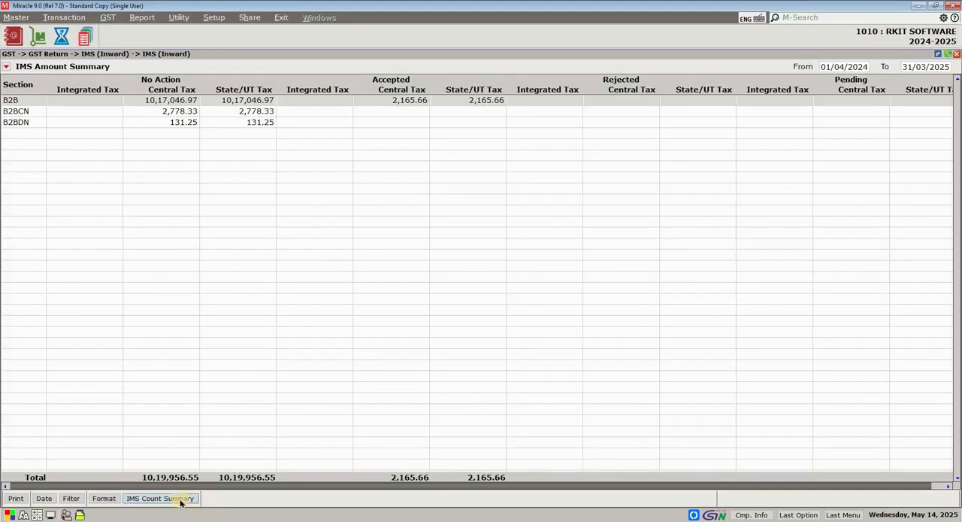
{"action": "left_click", "coordinate": [180, 499]}
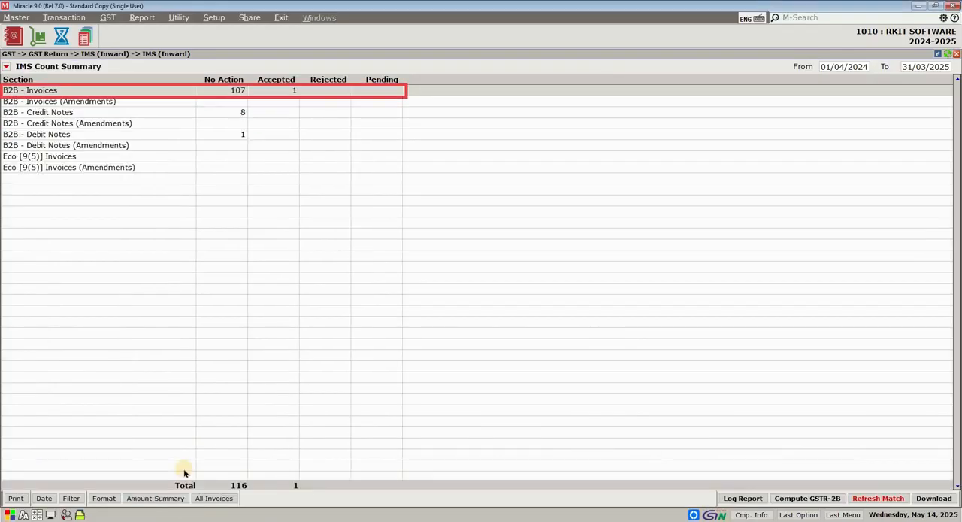
- Open the B2B - Invoices section and examine its matched and mismatched entries across the taxable amount, tax, invoice value and source columns
{"action": "double_click", "coordinate": [229, 90]}
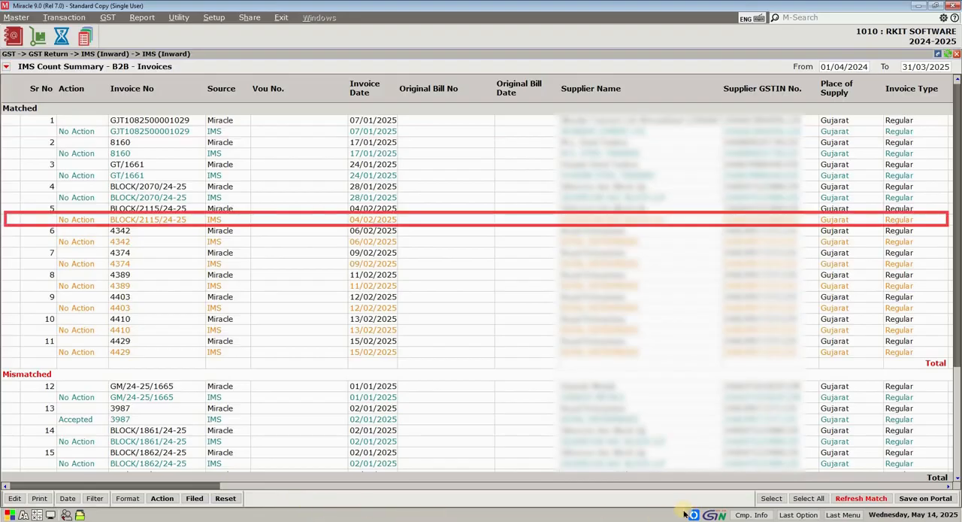
{"action": "left_click", "coordinate": [949, 489]}
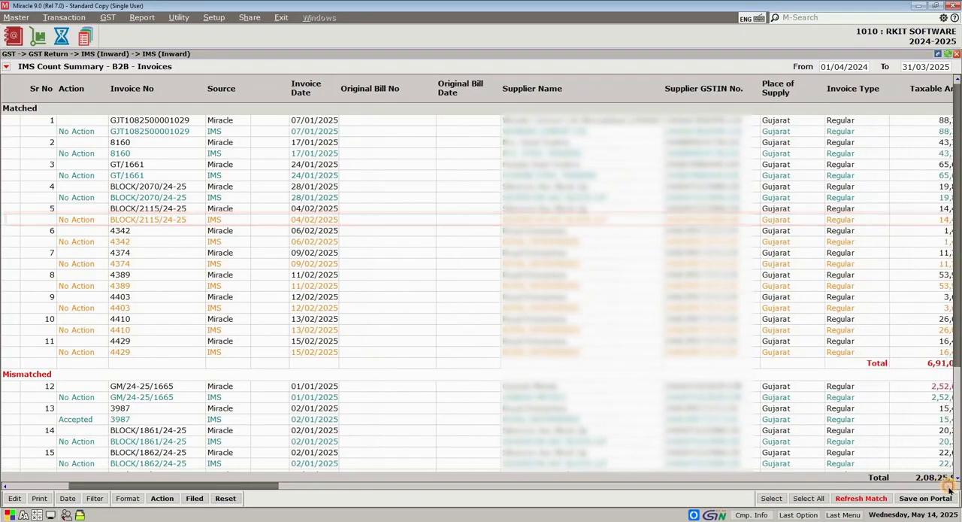
{"action": "left_click", "coordinate": [949, 487]}
{"action": "left_click", "coordinate": [949, 487]}
{"action": "left_click", "coordinate": [950, 487]}
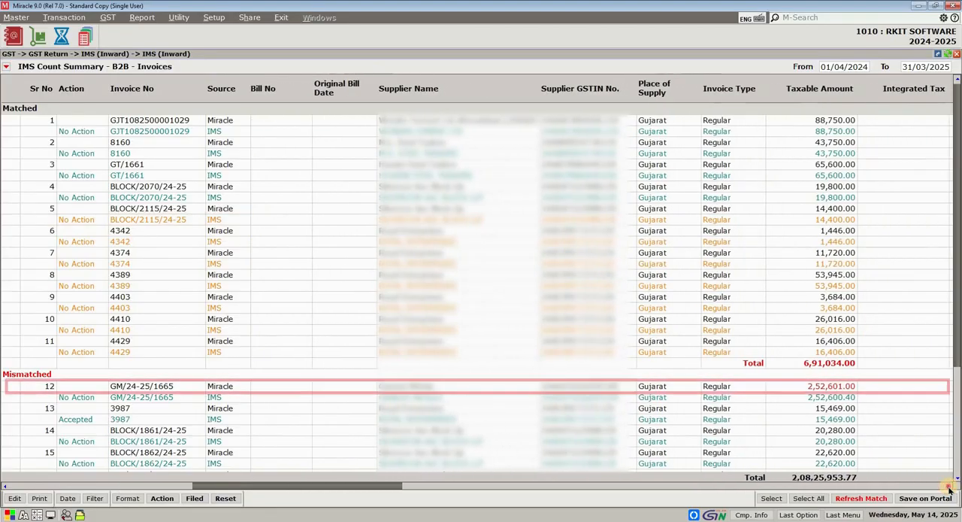
{"action": "left_click", "coordinate": [949, 488]}
{"action": "left_click", "coordinate": [949, 488]}
{"action": "left_click", "coordinate": [950, 488]}
{"action": "left_click", "coordinate": [949, 488]}
{"action": "left_click", "coordinate": [949, 488]}
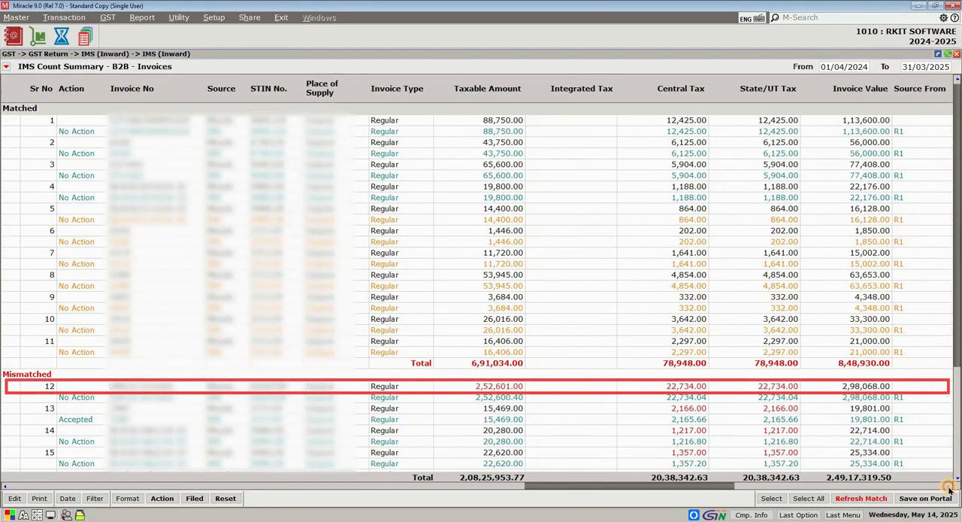
{"action": "left_click", "coordinate": [949, 488]}
{"action": "left_click", "coordinate": [950, 488]}
{"action": "left_click", "coordinate": [949, 489]}
{"action": "left_click", "coordinate": [950, 489]}
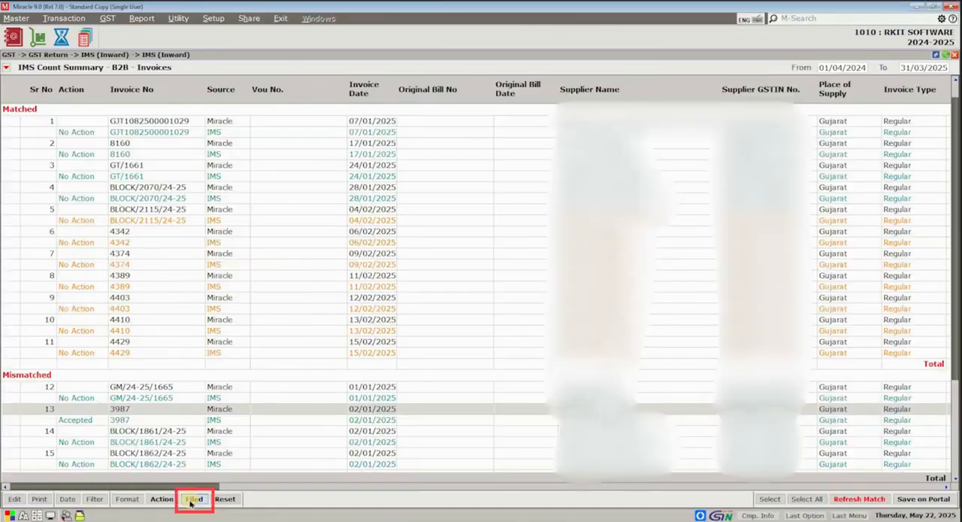
- Switch the B2B invoice list through the Filed and Not Filed views and back to all invoices
{"action": "left_click", "coordinate": [192, 500]}
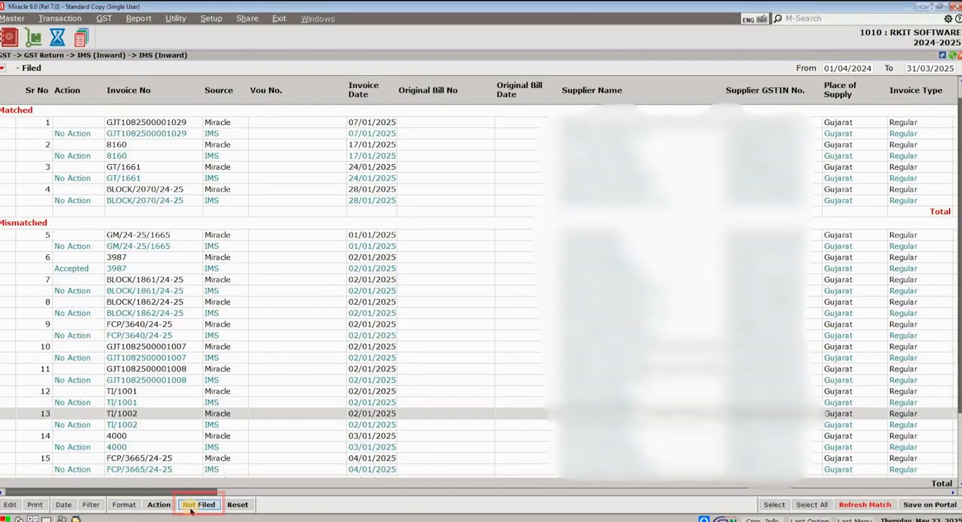
{"action": "left_click", "coordinate": [191, 505]}
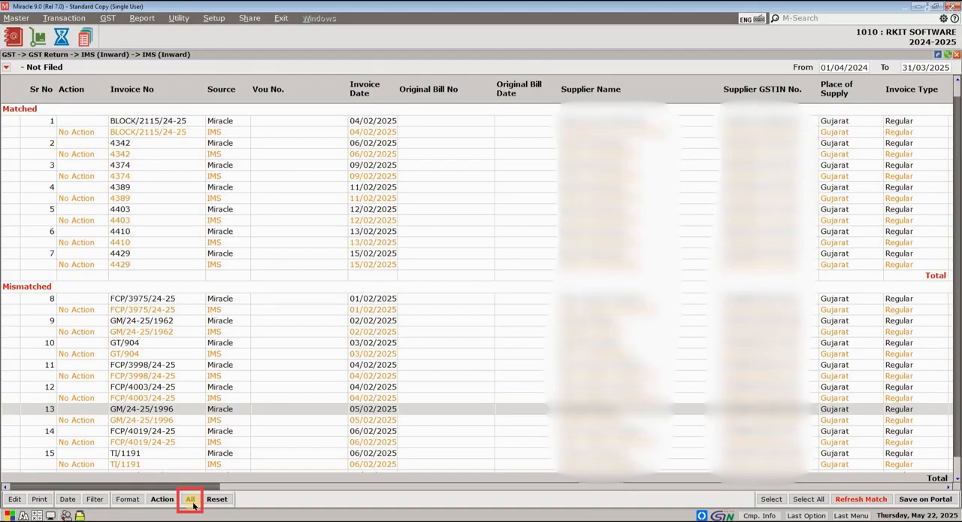
{"action": "left_click", "coordinate": [191, 499]}
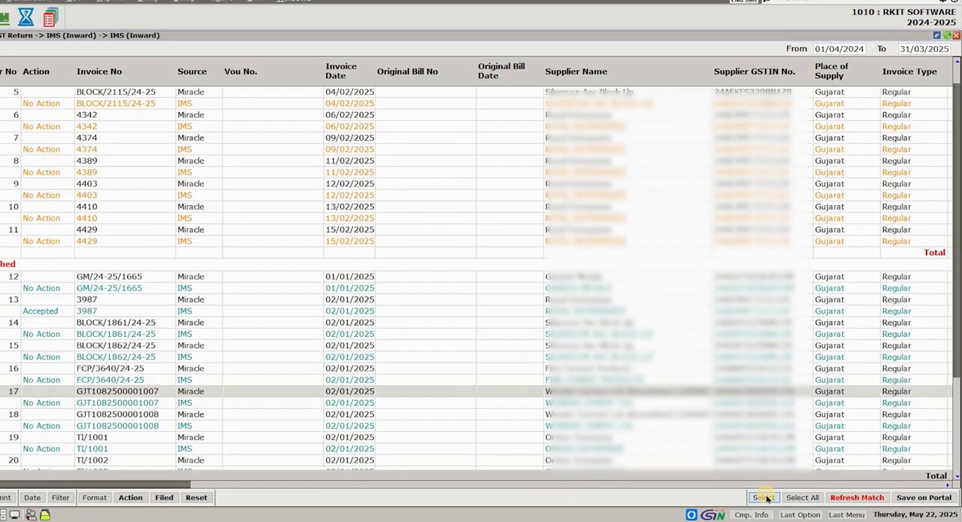
- Mark the IMS entry of mismatched invoice 16 as selected, and select all invoices in the list
{"action": "left_click", "coordinate": [771, 499]}
{"action": "left_click", "coordinate": [769, 499]}
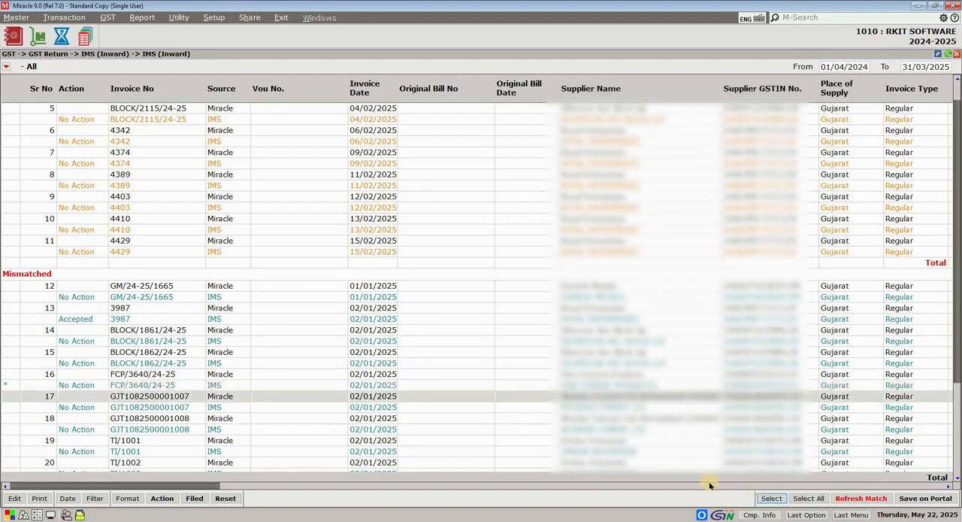
{"action": "left_click", "coordinate": [807, 498]}
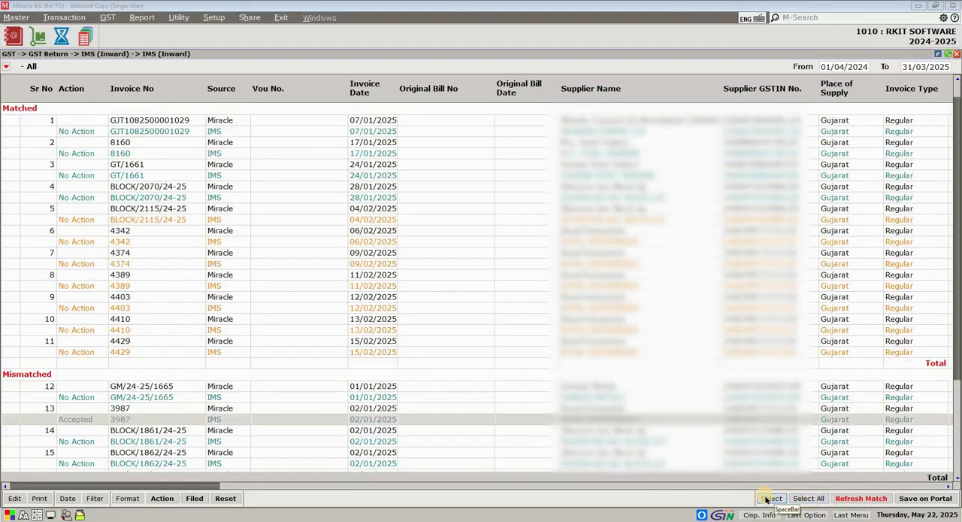
- Select the IMS entry of mismatched invoice 13 and set its action to Accepted
{"action": "left_click", "coordinate": [769, 498]}
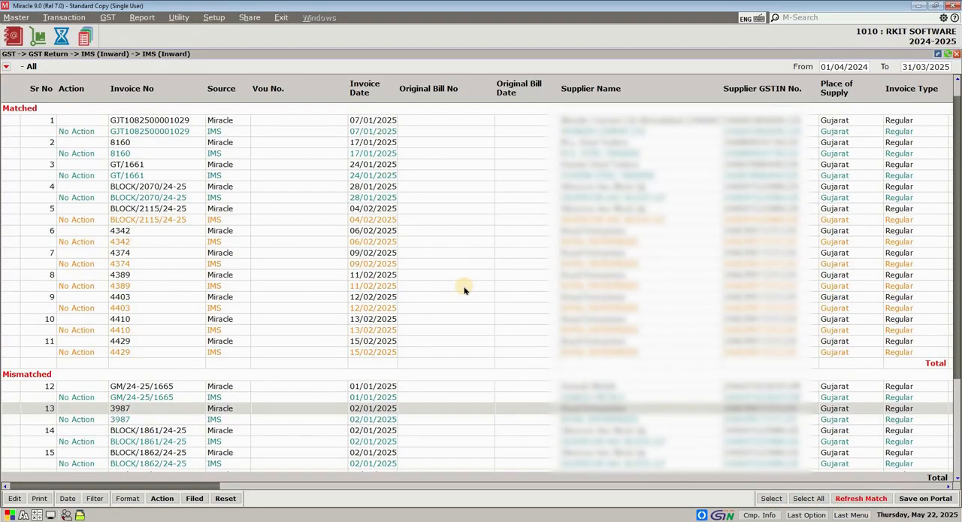
{"action": "left_click", "coordinate": [772, 499]}
{"action": "left_click", "coordinate": [771, 498]}
{"action": "left_click", "coordinate": [173, 499]}
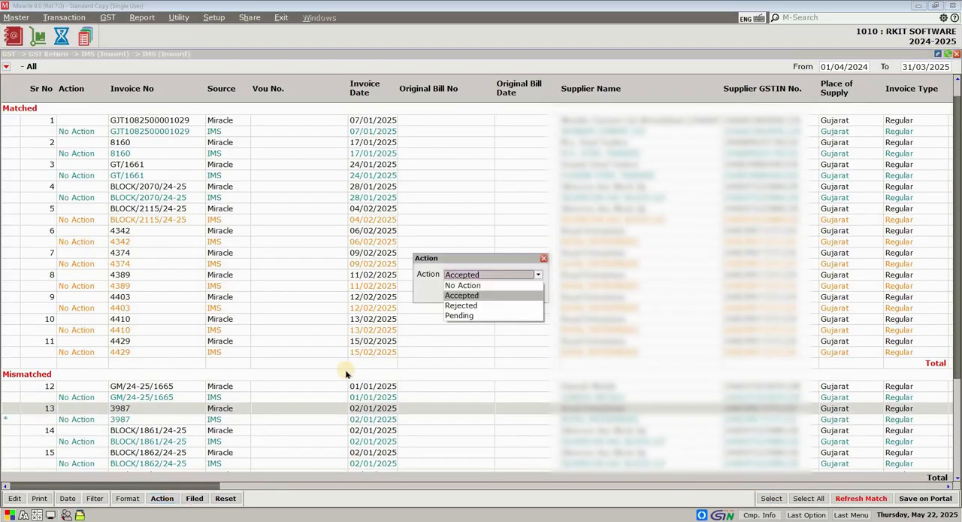
{"action": "left_click", "coordinate": [461, 297]}
{"action": "key", "text": "Return"}
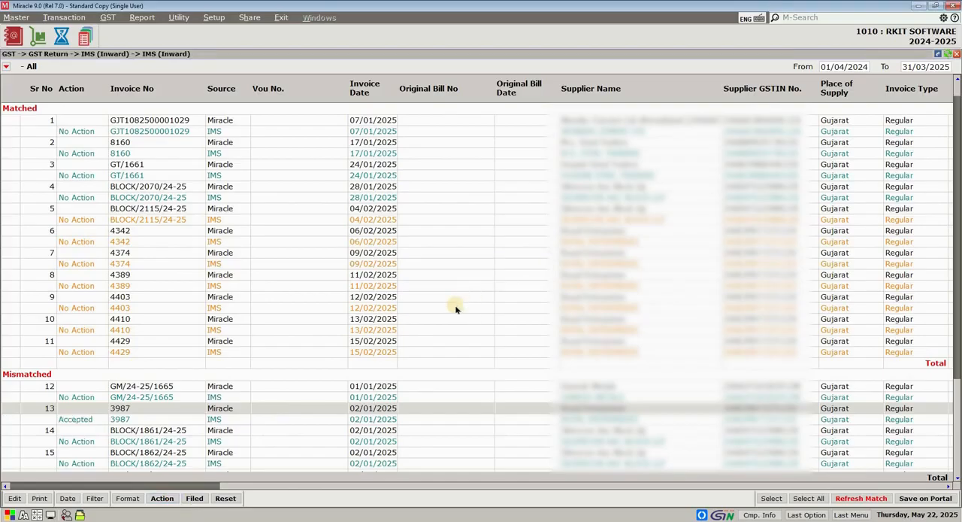
- Reset the accepted IMS entry of mismatched invoice 13 and agree with the terms and conditions
{"action": "left_click", "coordinate": [291, 438]}
{"action": "left_click", "coordinate": [235, 497]}
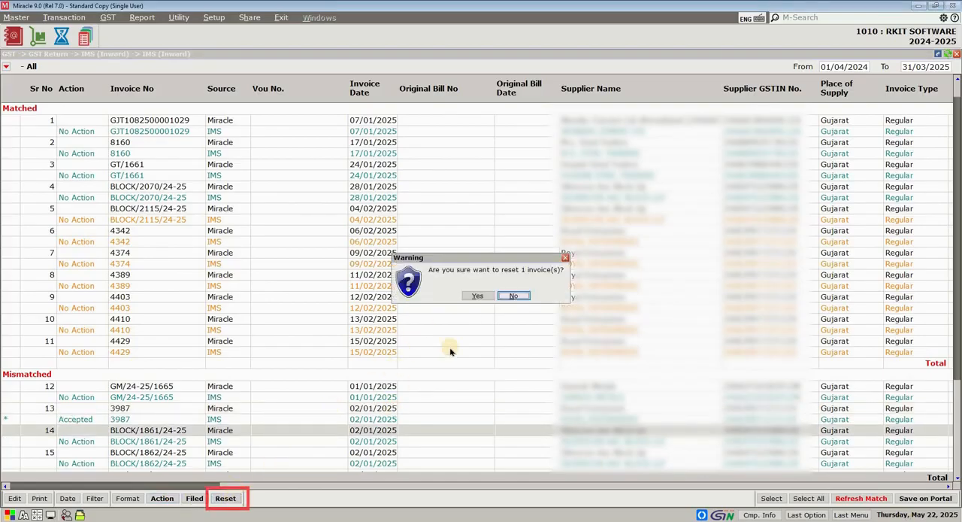
{"action": "left_click", "coordinate": [475, 296]}
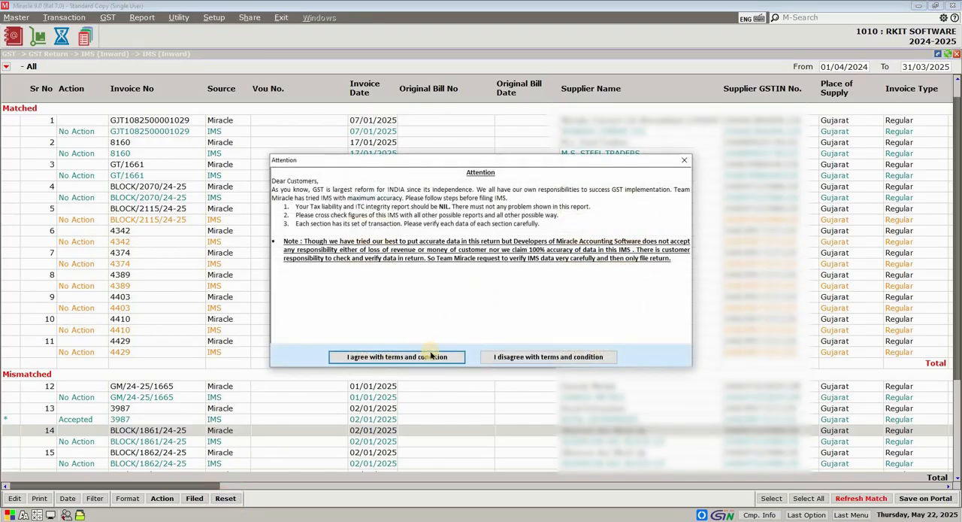
{"action": "left_click", "coordinate": [431, 357]}
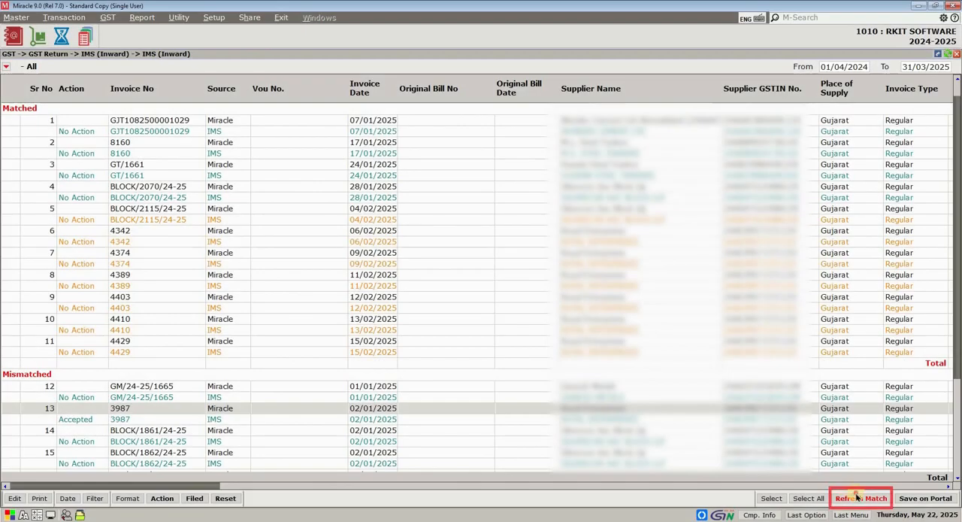
- Refresh the match between the Miracle and IMS invoices
{"action": "left_click", "coordinate": [856, 497]}
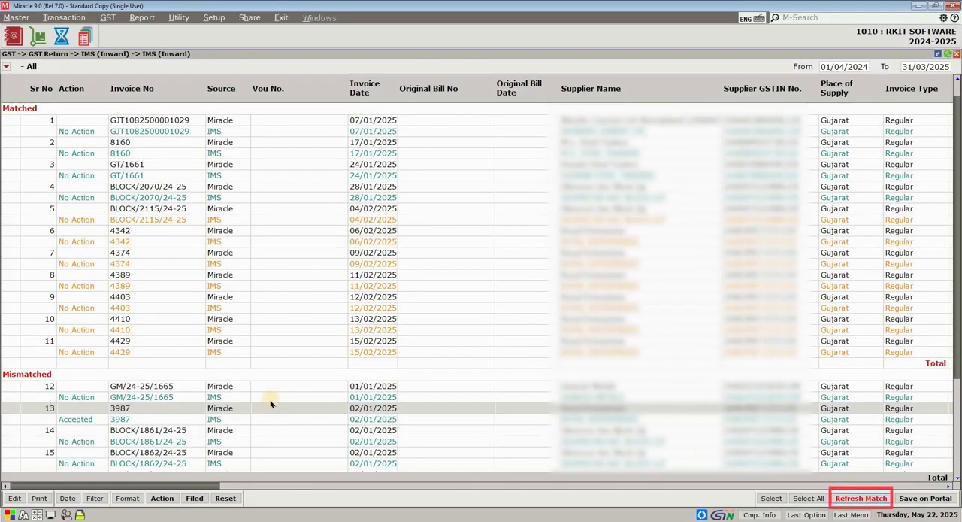
{"action": "left_click", "coordinate": [492, 299]}
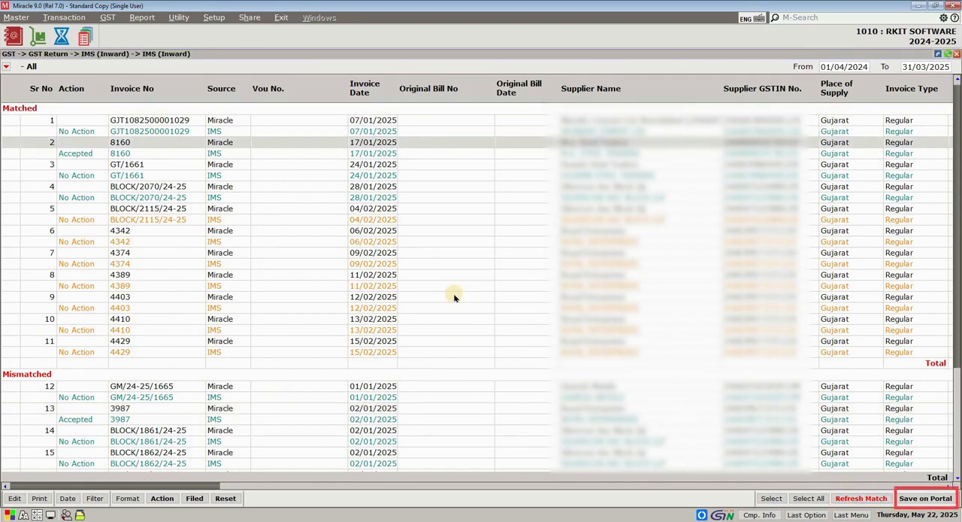
- Save the accepted invoice action on the portal, and exit the B2B invoice list without a further portal save
{"action": "left_click", "coordinate": [908, 498]}
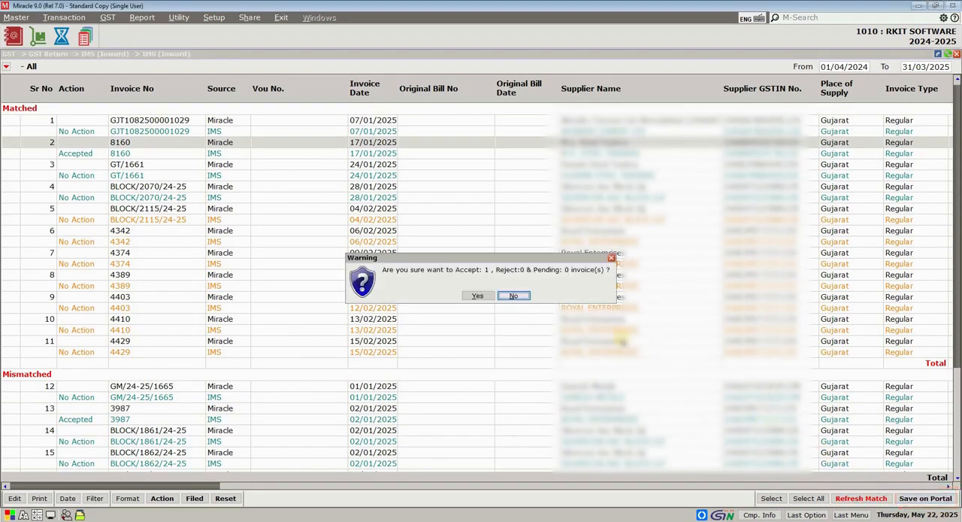
{"action": "left_click", "coordinate": [488, 295]}
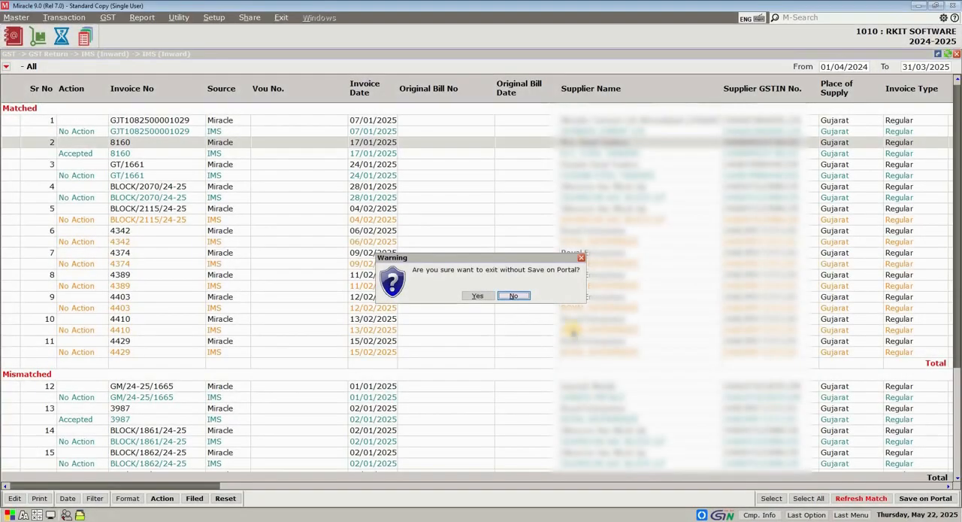
{"action": "left_click", "coordinate": [476, 295]}
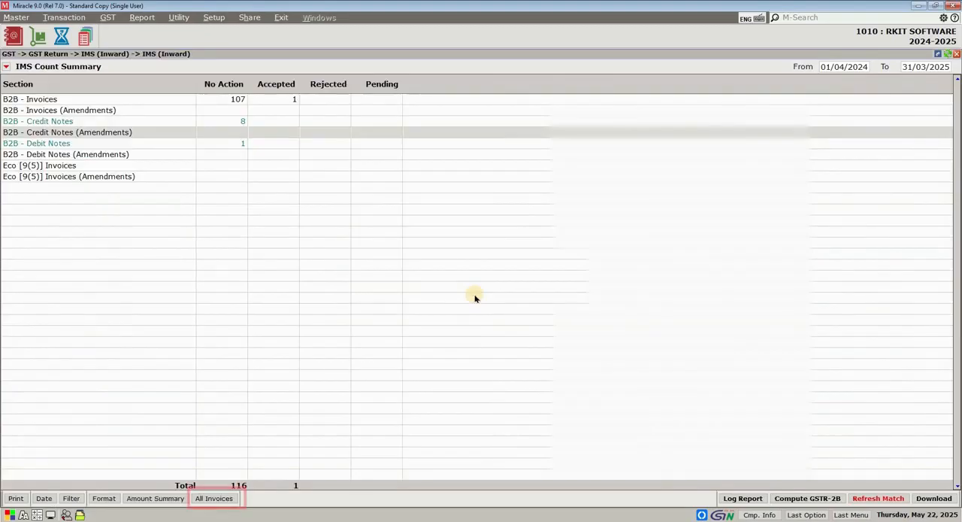
- View the All Invoices list, return to the IMS count summary, and check the log report
{"action": "left_click", "coordinate": [225, 500]}
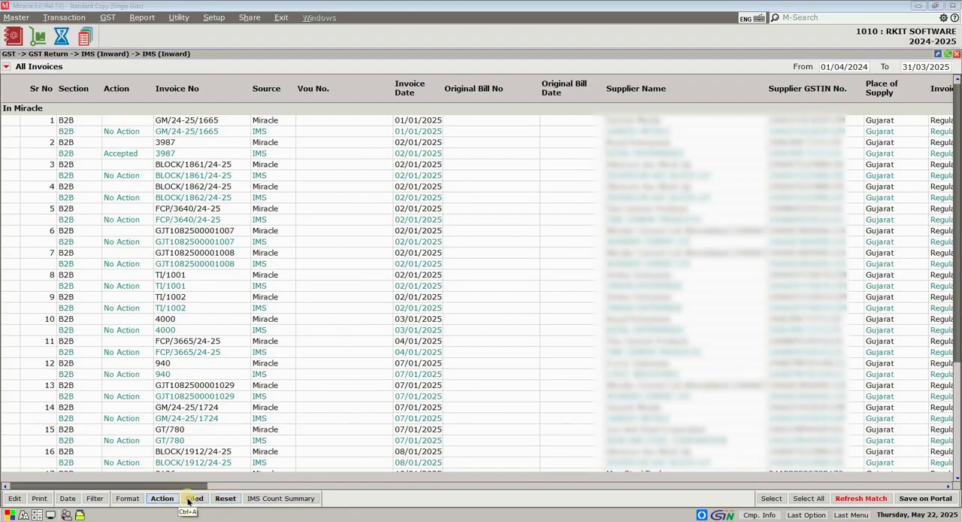
{"action": "left_click", "coordinate": [283, 498]}
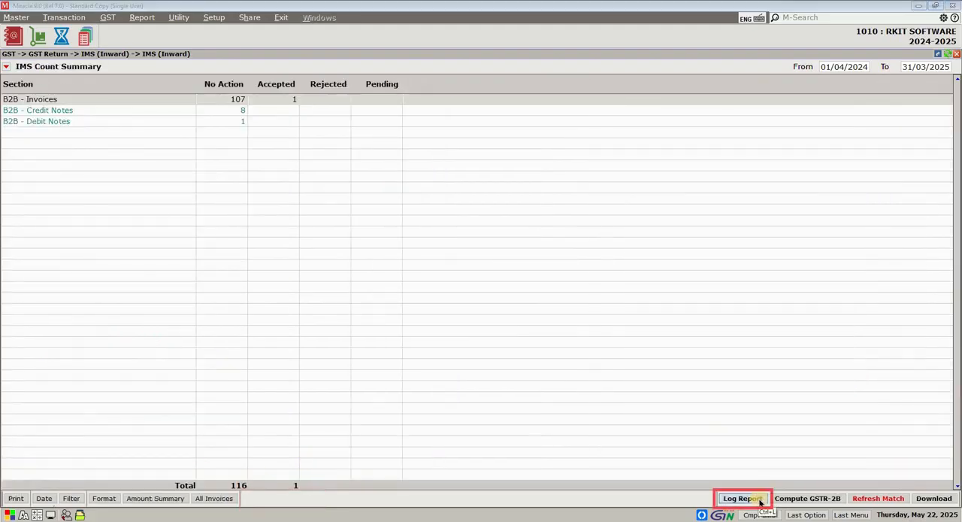
{"action": "left_click", "coordinate": [760, 498]}
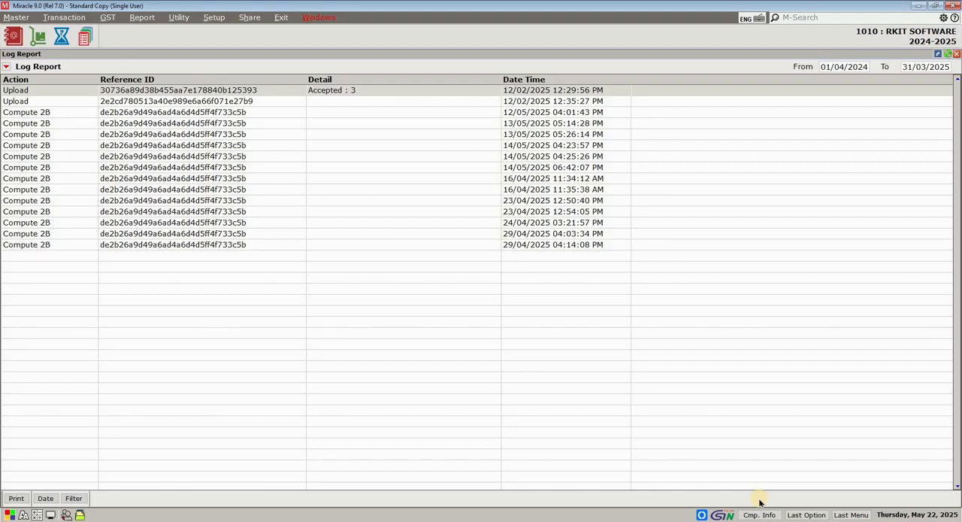
{"action": "key", "text": "Escape"}
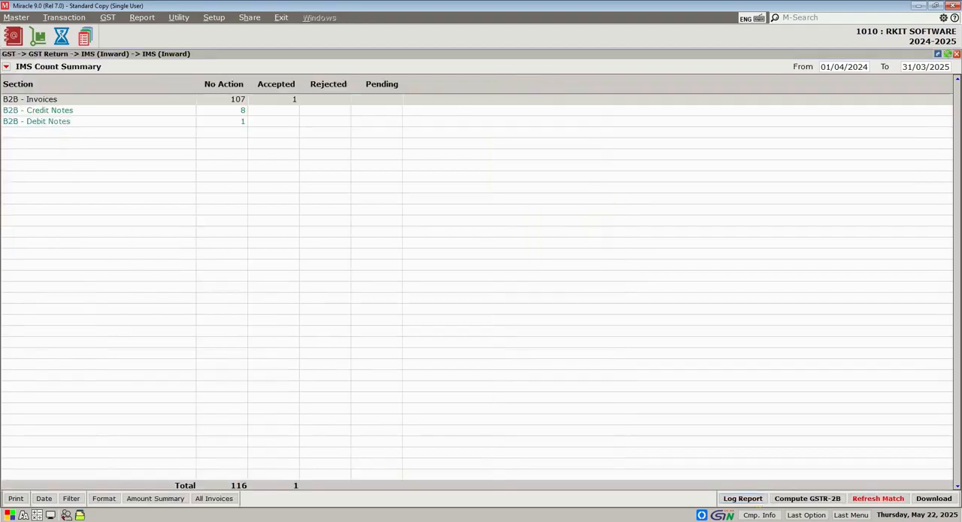
- Start computing GSTR-2B for the ITC return period JANUARY - 2025, confirm the computation and agree with the terms and conditions
{"action": "left_click", "coordinate": [808, 499]}
{"action": "key", "text": "Up"}
{"action": "key", "text": "Up"}
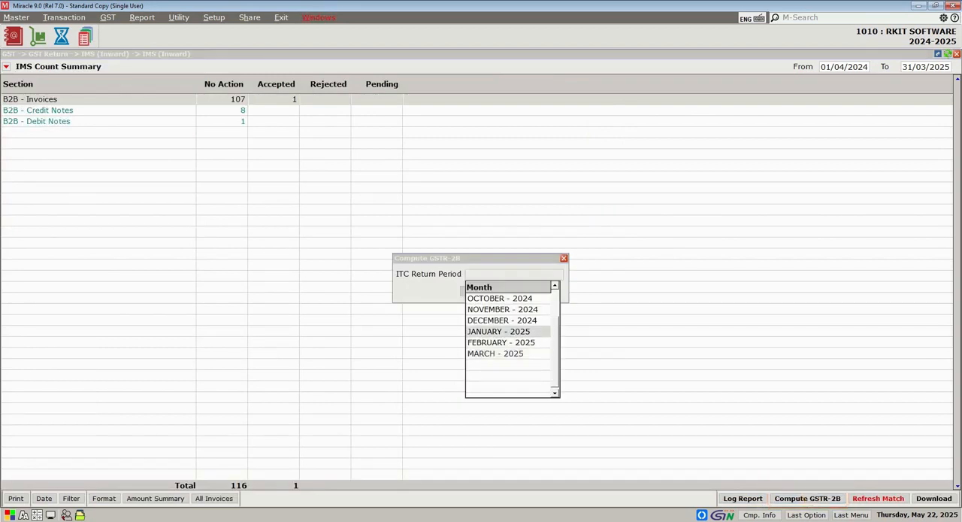
{"action": "key", "text": "Return"}
{"action": "key", "text": "Return"}
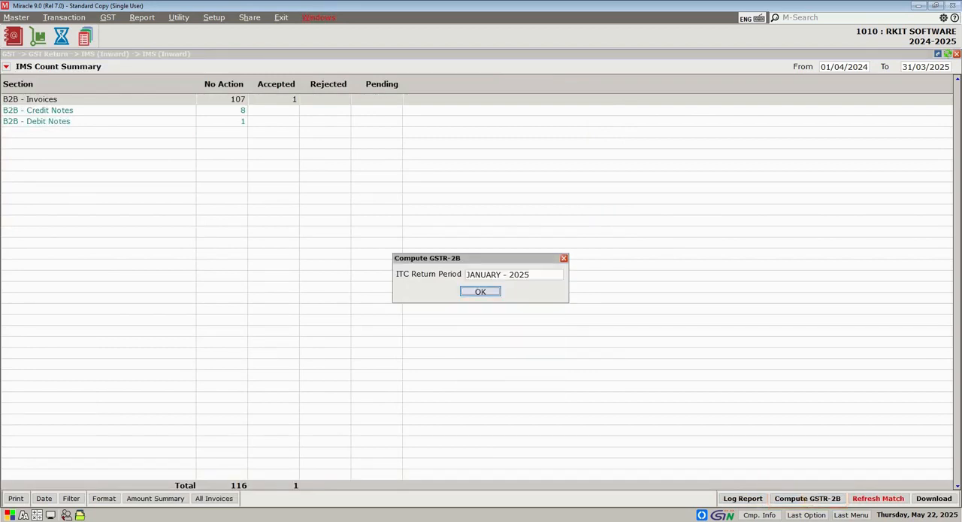
{"action": "key", "text": "Left"}
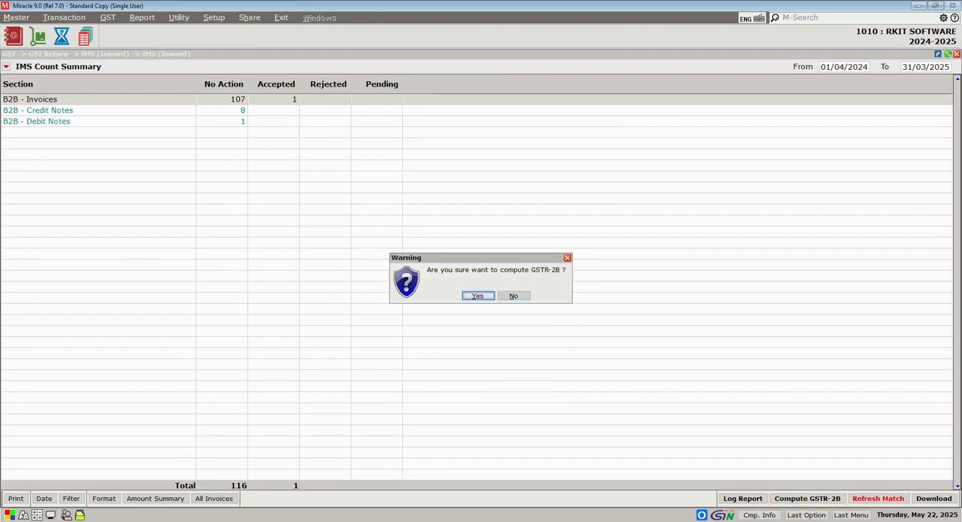
{"action": "key", "text": "Return"}
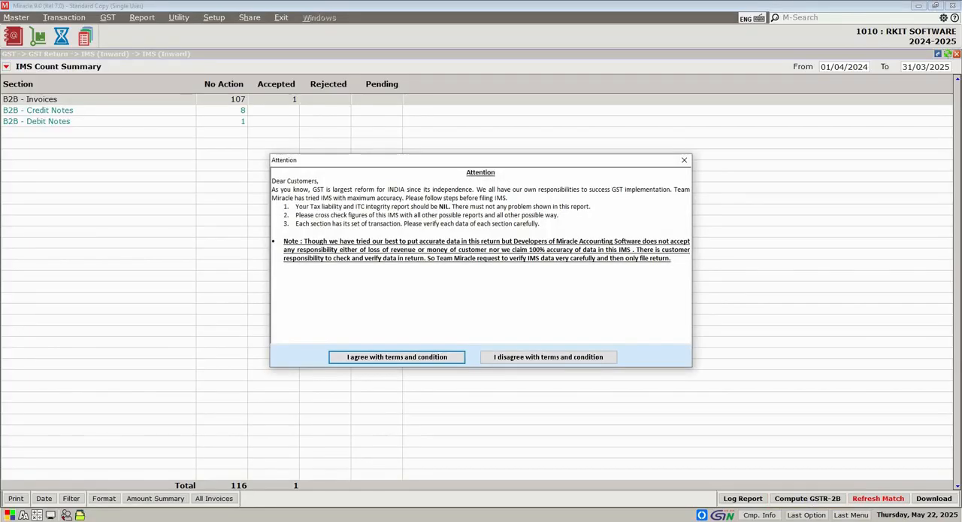
{"action": "key", "text": "Return"}
- Log in to the Goods and Services Tax portal with the username and account password to complete the GSTR-2B computation
{"action": "key", "text": "Tab"}
{"action": "type", "text": "•••"}
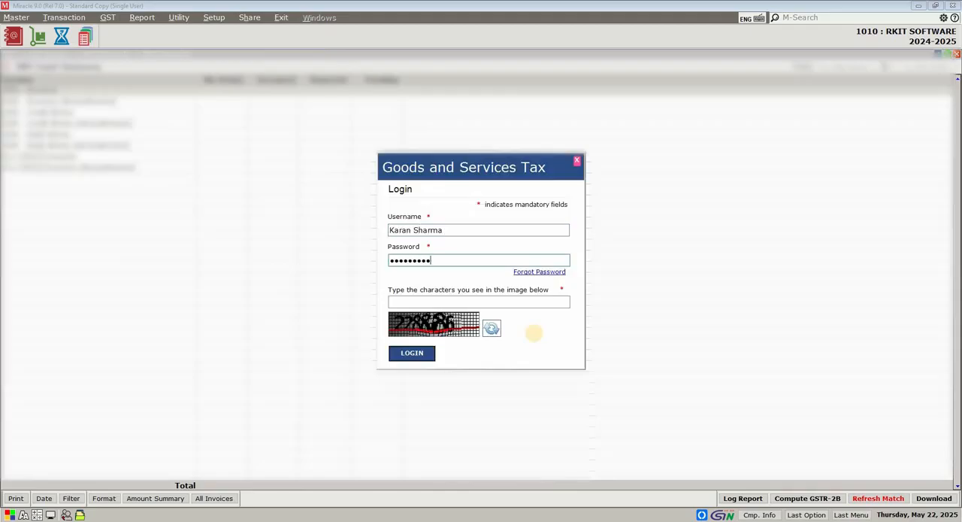
{"action": "key", "text": "Tab"}
{"action": "key", "text": "Return"}
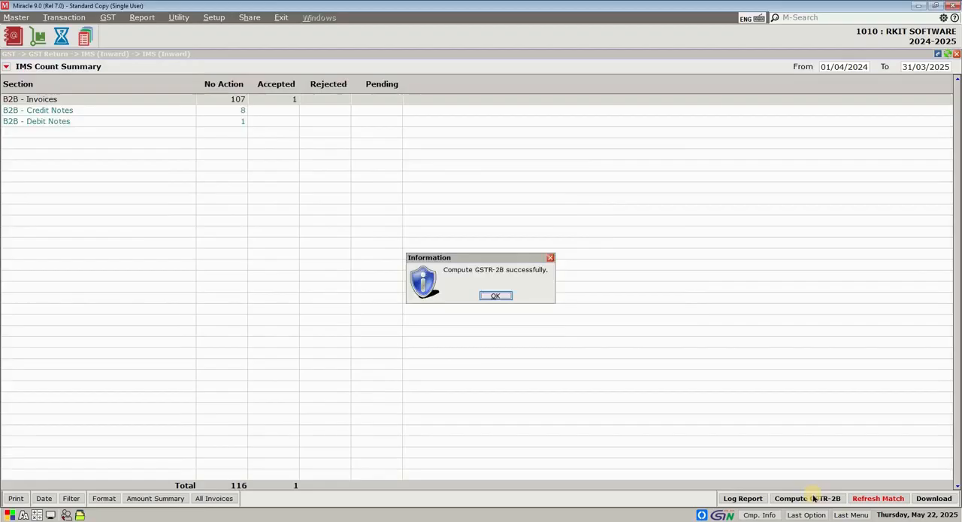
{"action": "key", "text": "Return"}
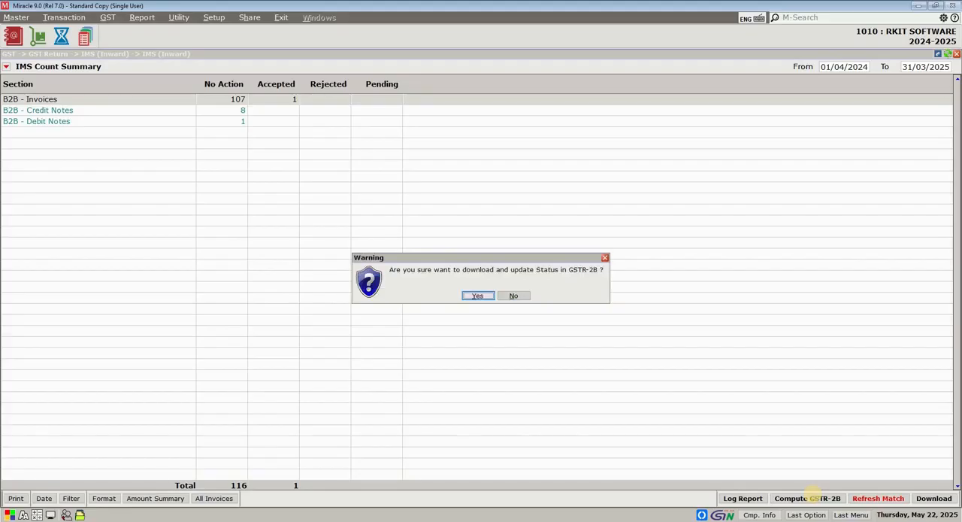
- Download the GSTR-2B status, select invoice 8160 in the GSTR 2B and IMS comparison report and update its ITC status in GSTR-2B
{"action": "key", "text": "Return"}
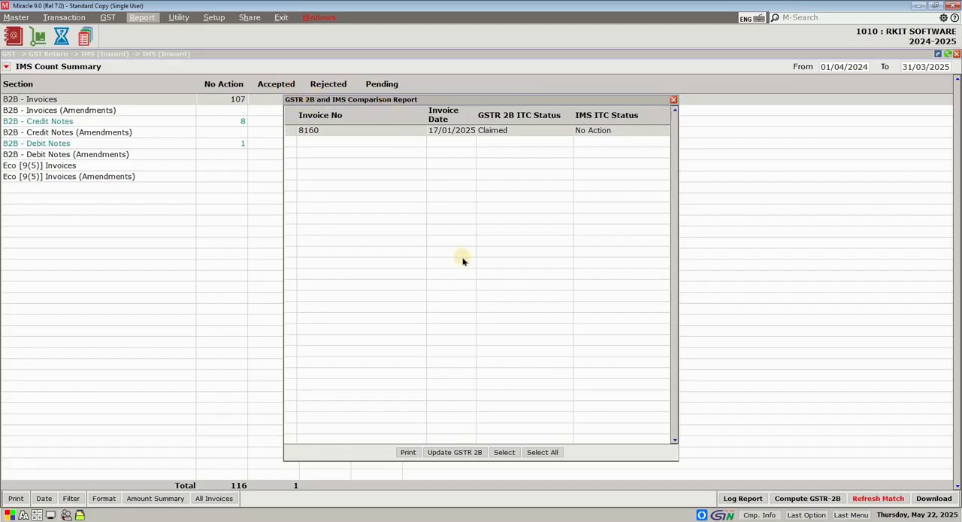
{"action": "left_click", "coordinate": [587, 133]}
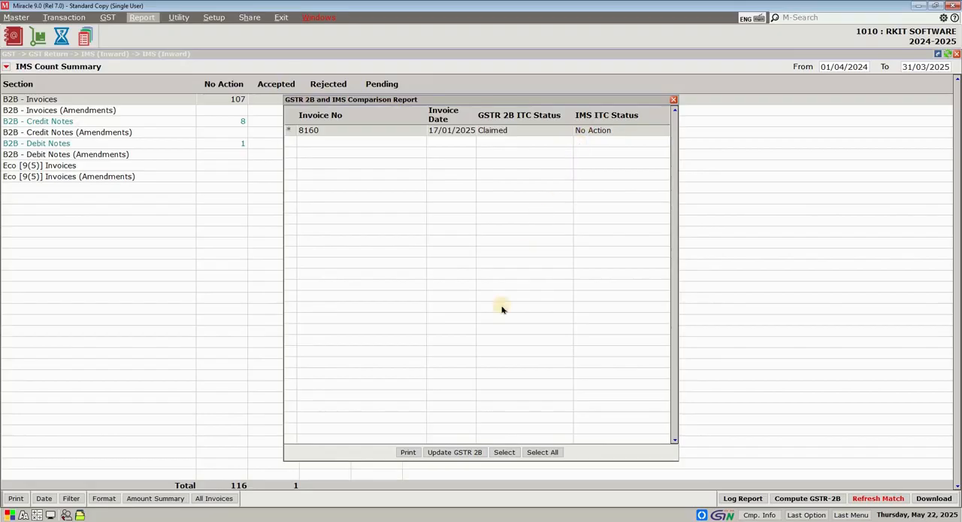
{"action": "left_click", "coordinate": [465, 453]}
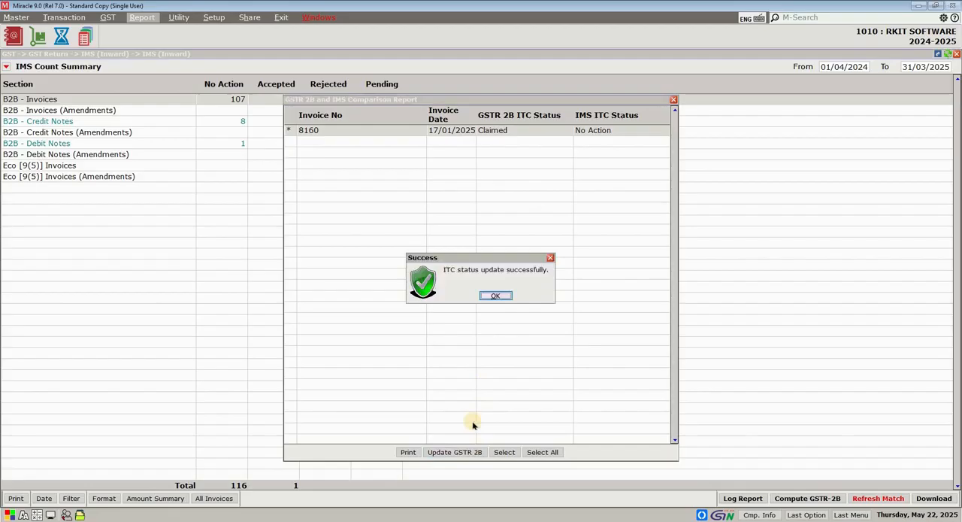
{"action": "left_click", "coordinate": [496, 295]}
- Open the monthly GSTR 2B Match report for January and examine the ITC status and return period of invoice 3987
{"action": "left_click", "coordinate": [124, 100]}
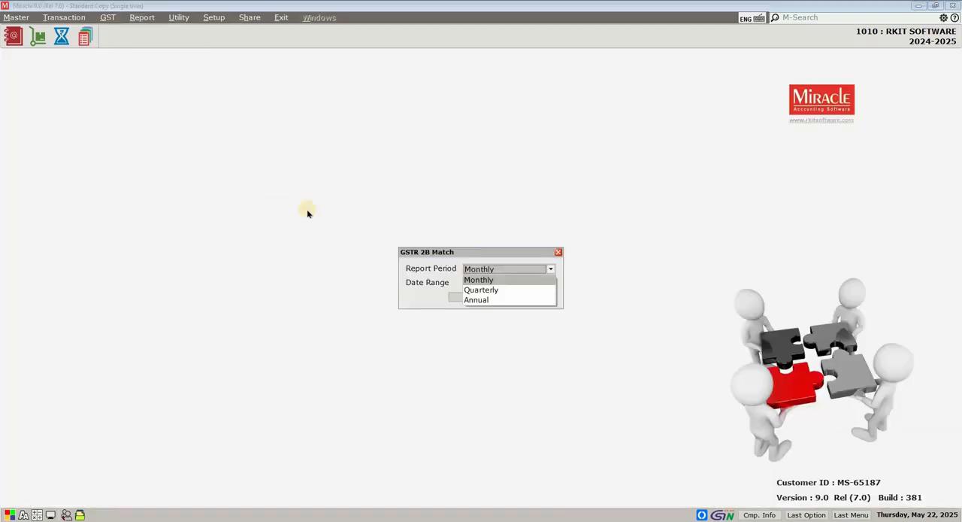
{"action": "key", "text": "Return"}
{"action": "key", "text": "Down"}
{"action": "key", "text": "Down"}
{"action": "key", "text": "Down"}
{"action": "key", "text": "Down"}
{"action": "key", "text": "Down"}
{"action": "key", "text": "Down"}
{"action": "key", "text": "Down"}
{"action": "key", "text": "Down"}
{"action": "key", "text": "Down"}
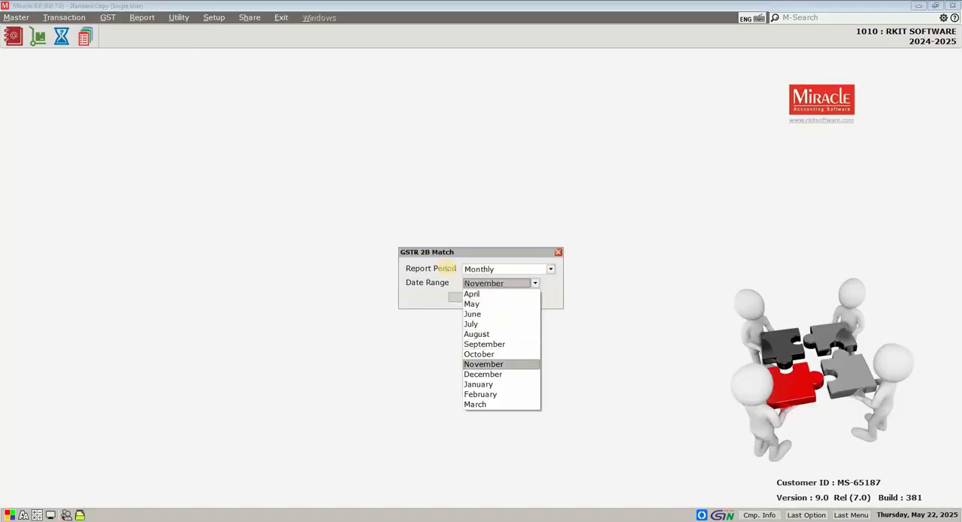
{"action": "key", "text": "Return"}
{"action": "key", "text": "Return"}
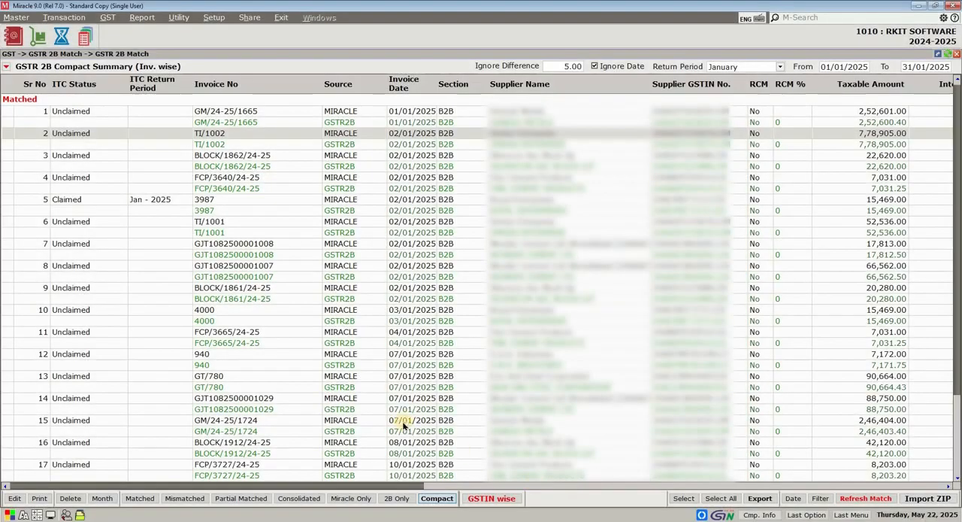
{"action": "left_click", "coordinate": [124, 207]}
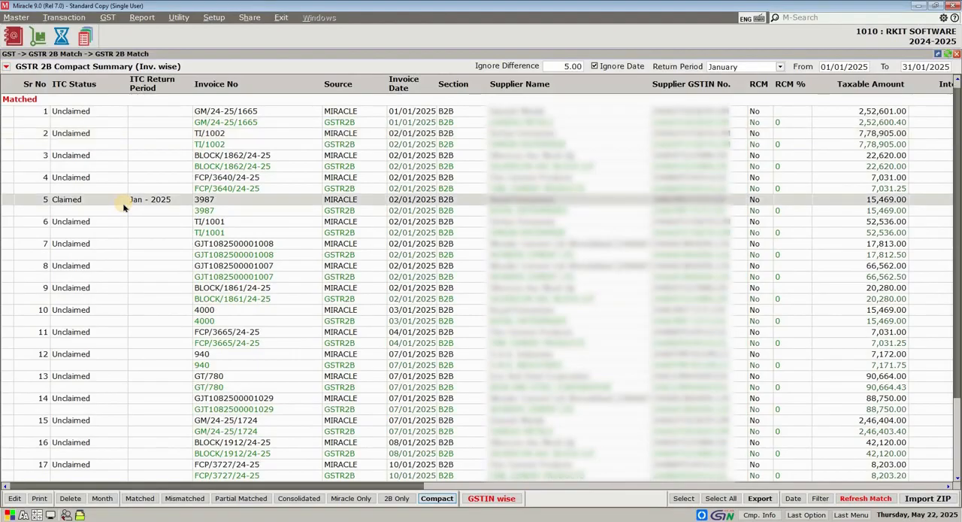